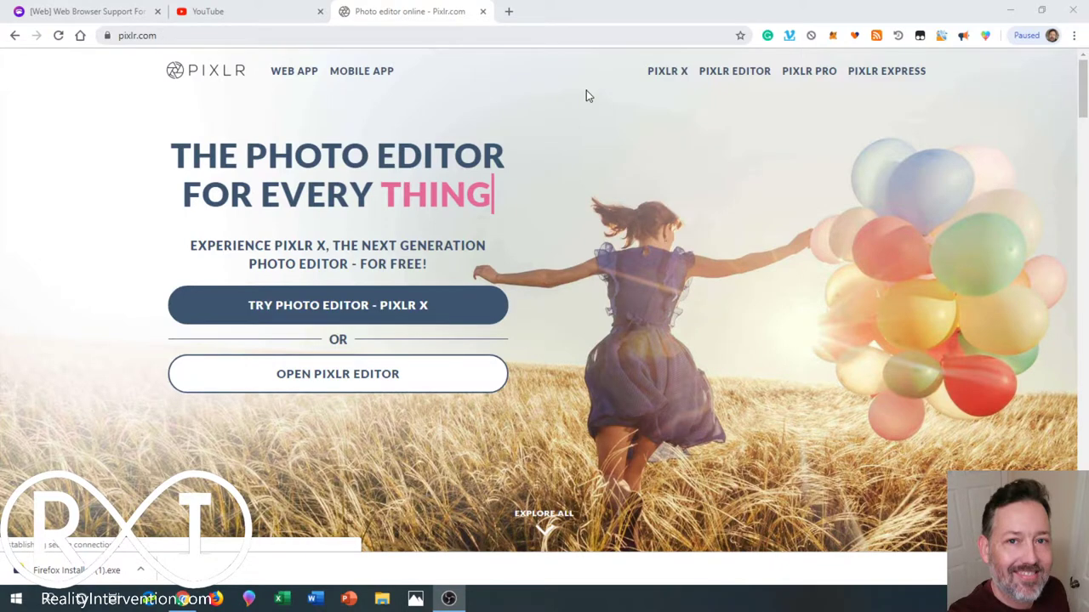
- Start a new Web 720P (1280x720) image named 'Self' with the background left off
click(668, 75)
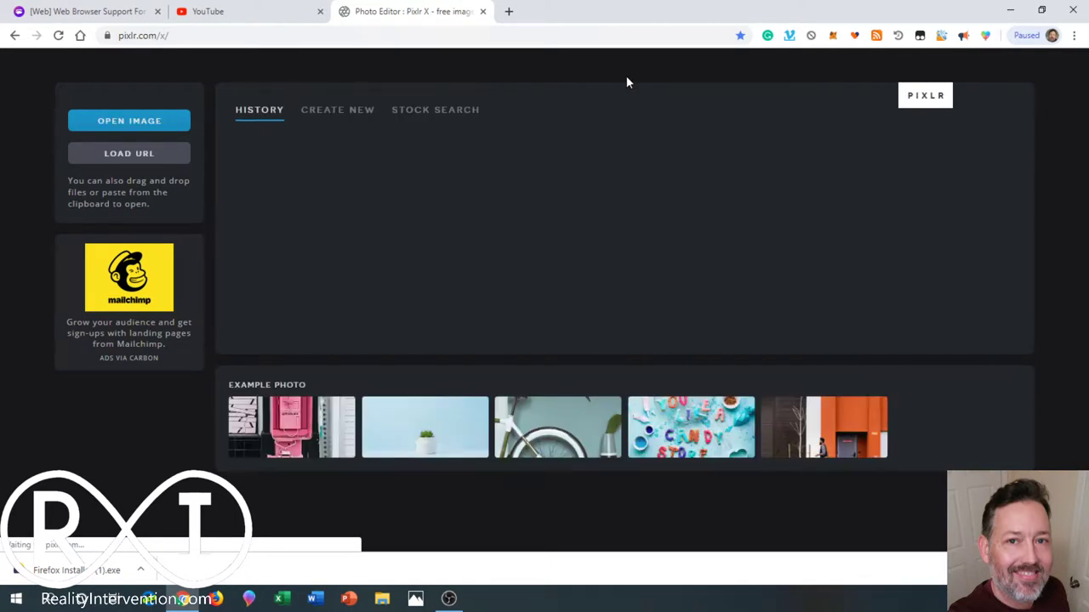
click(324, 113)
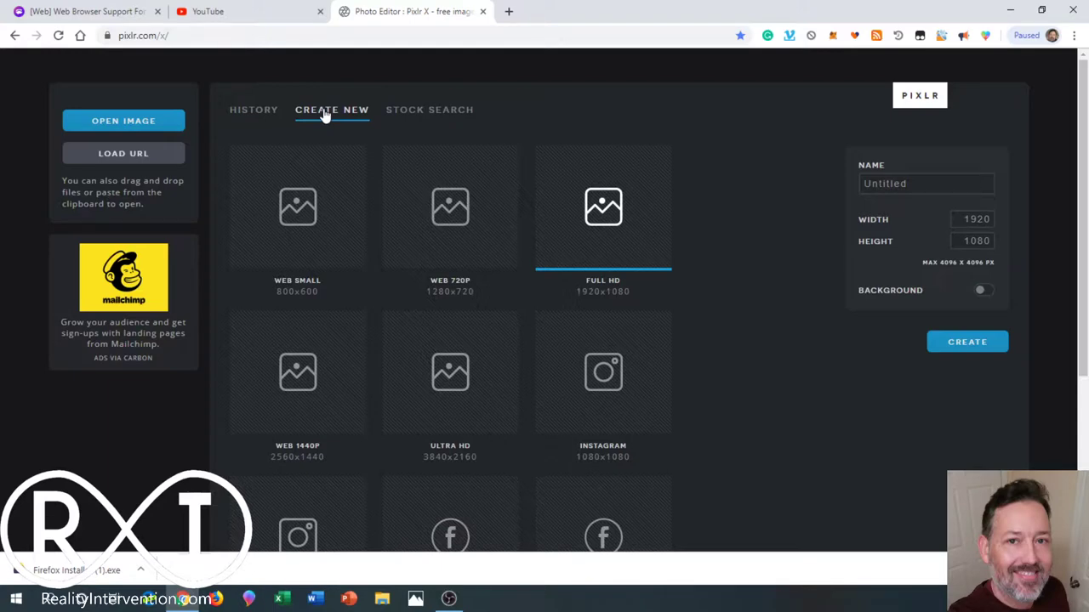
click(452, 212)
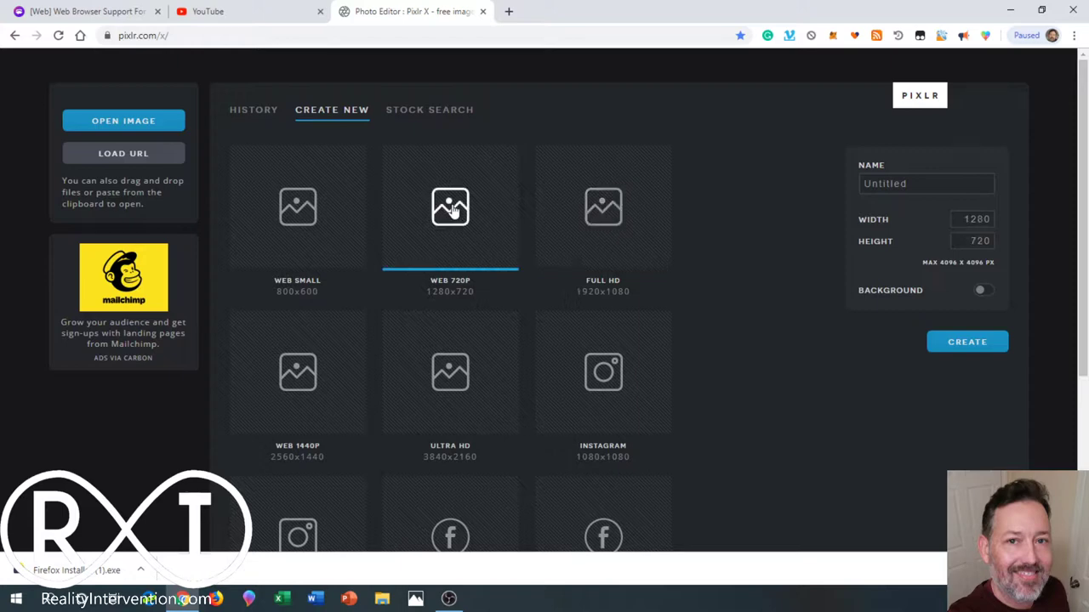
drag(908, 183, 840, 197)
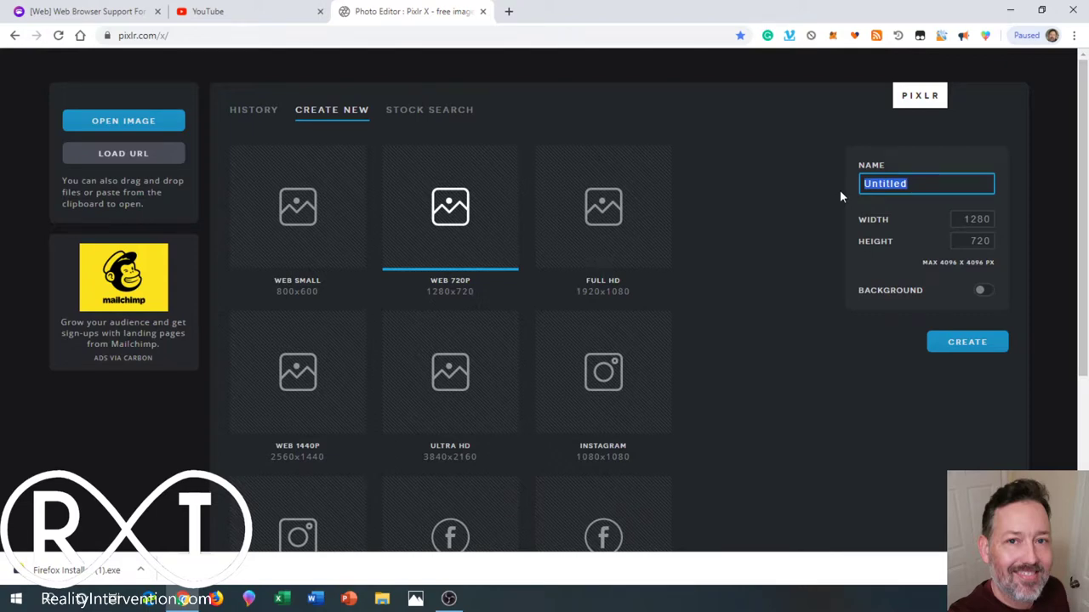
text(Self)
- Create the transparent canvas and add a new text layer set in Arial
click(966, 343)
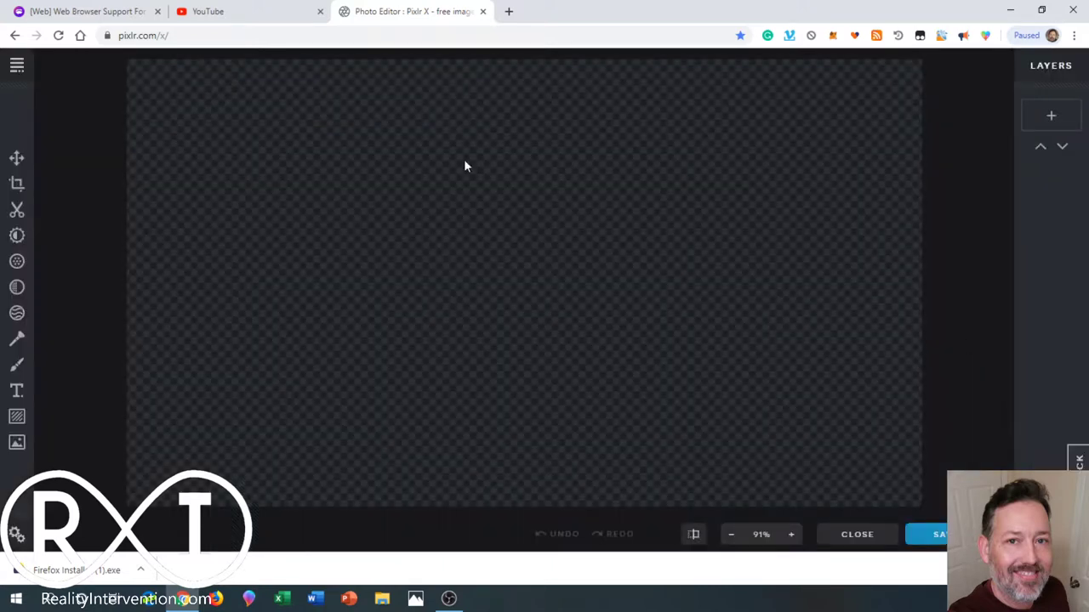
click(17, 392)
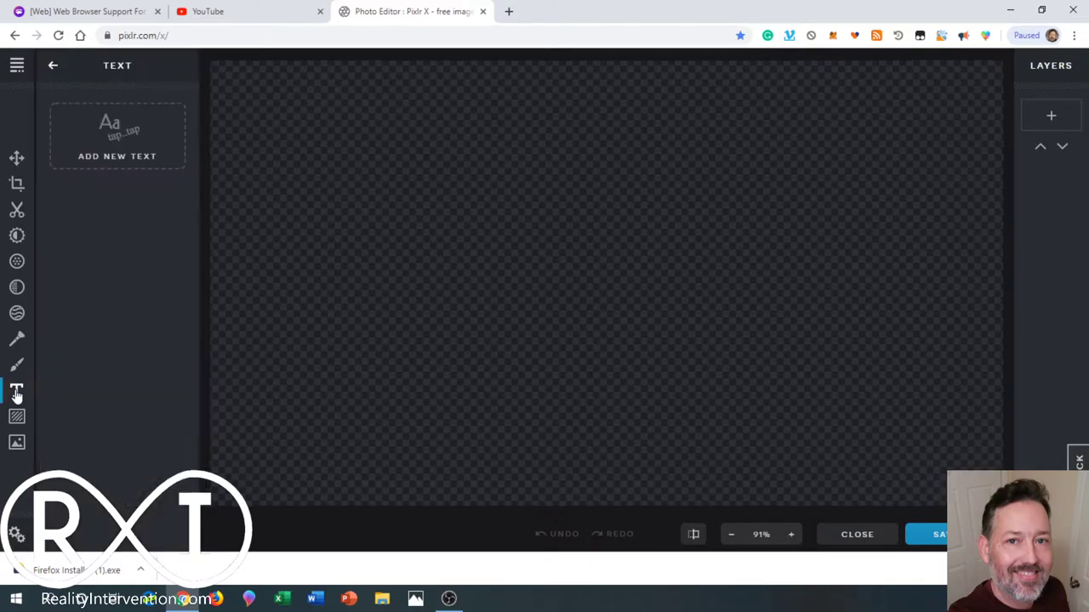
click(105, 139)
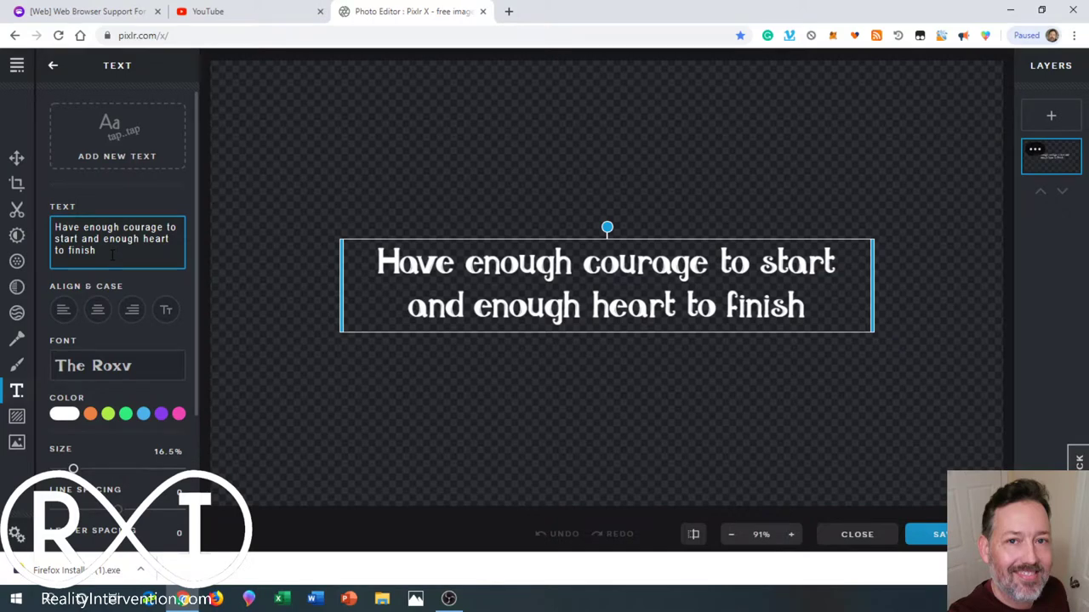
click(94, 366)
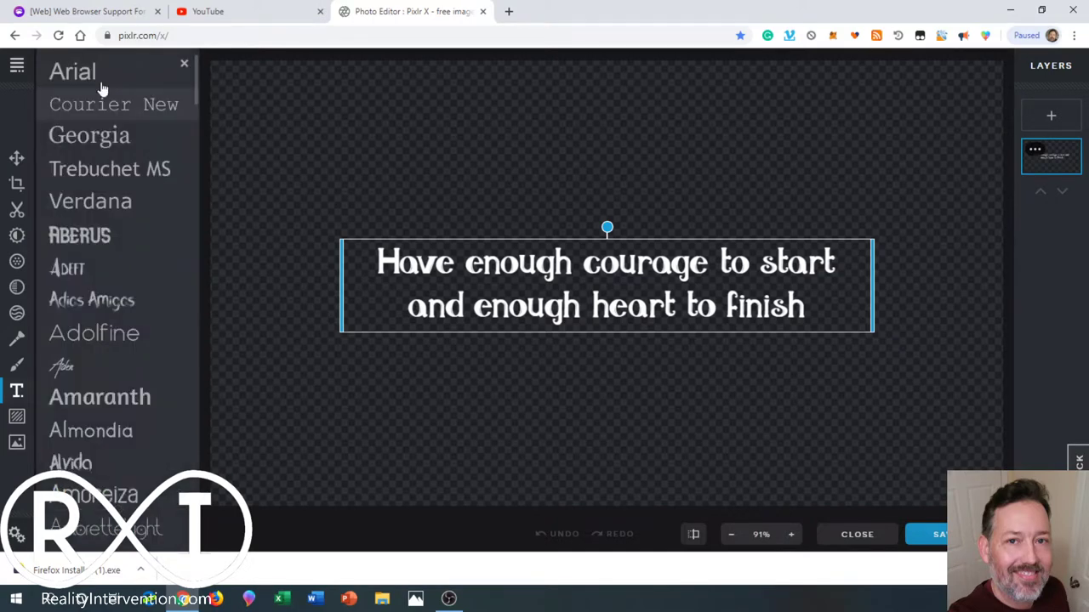
click(98, 76)
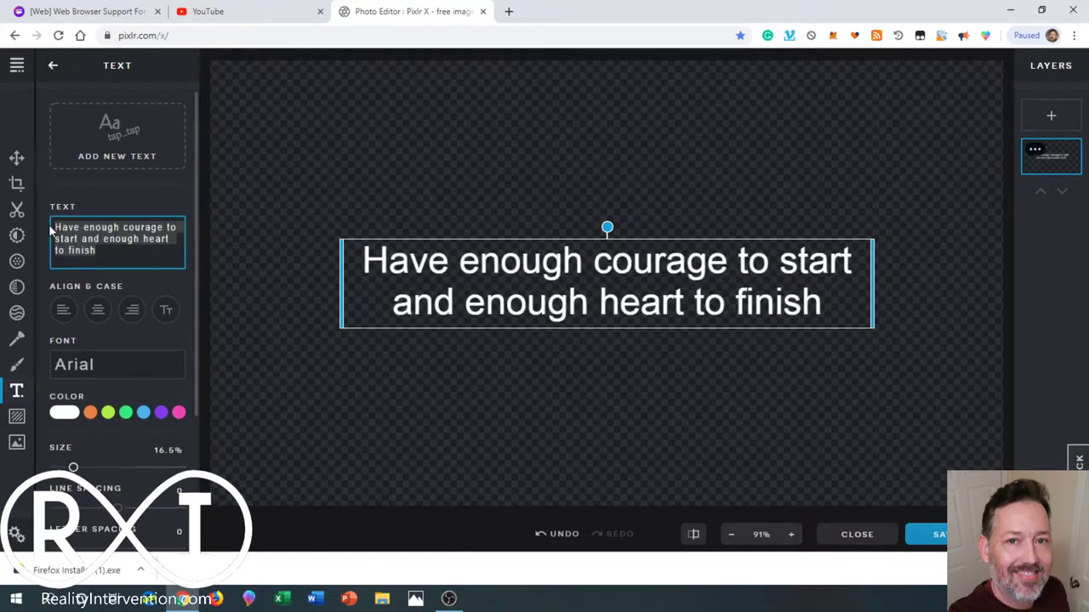
- Change the sample quote to 'RealityIntervention.com'
text(Reality)
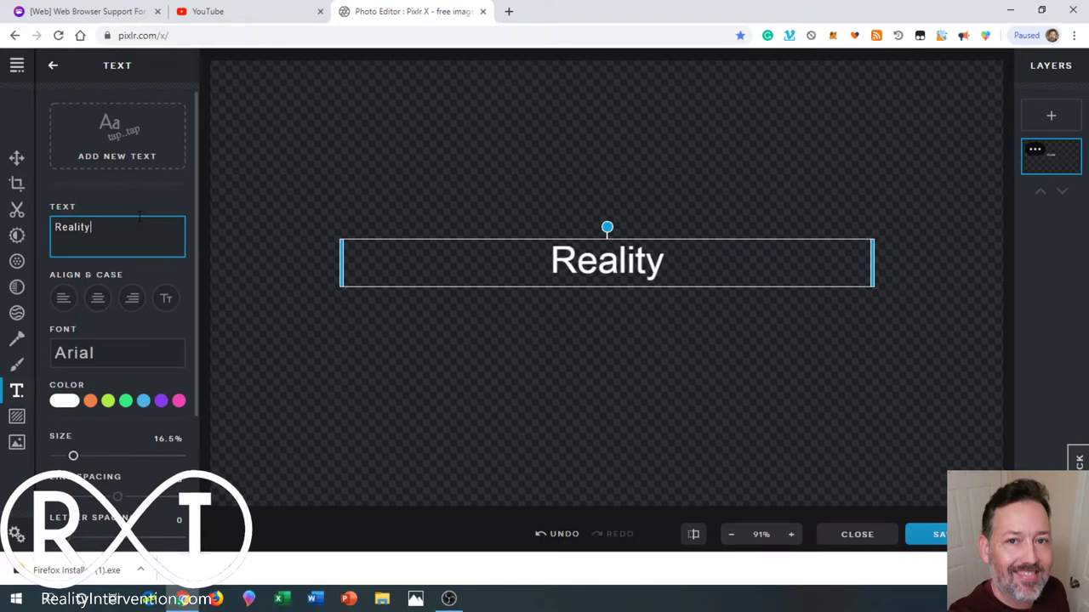
text(Intervent)
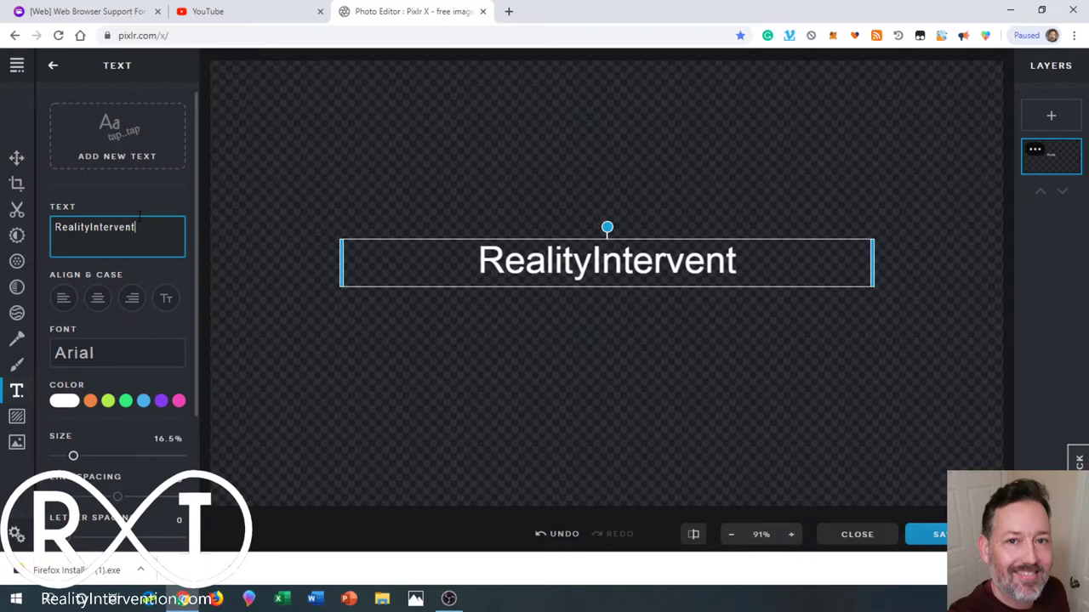
text(ion.com)
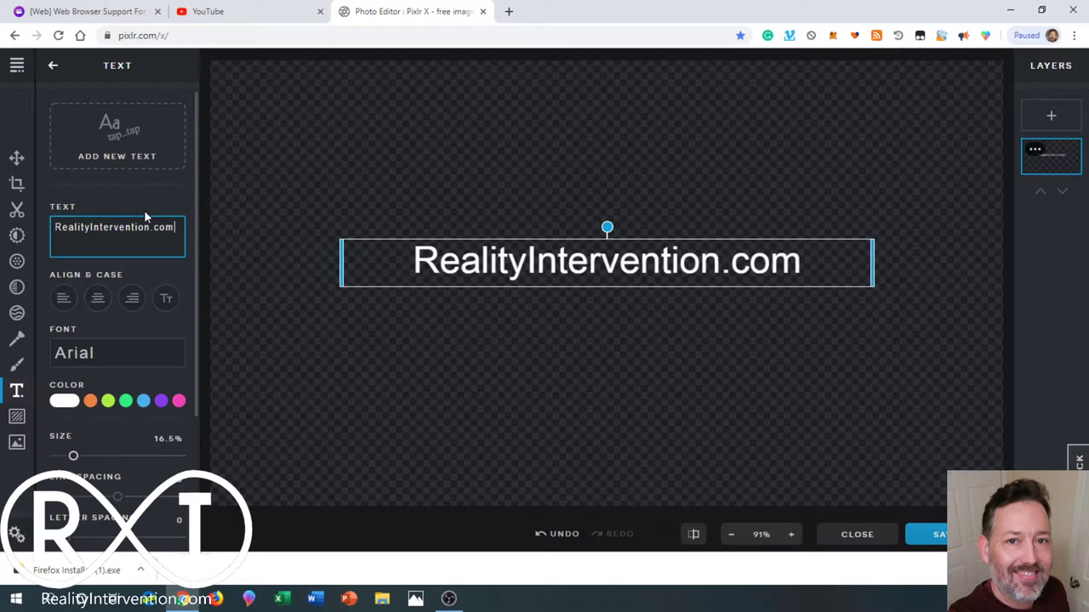
click(211, 212)
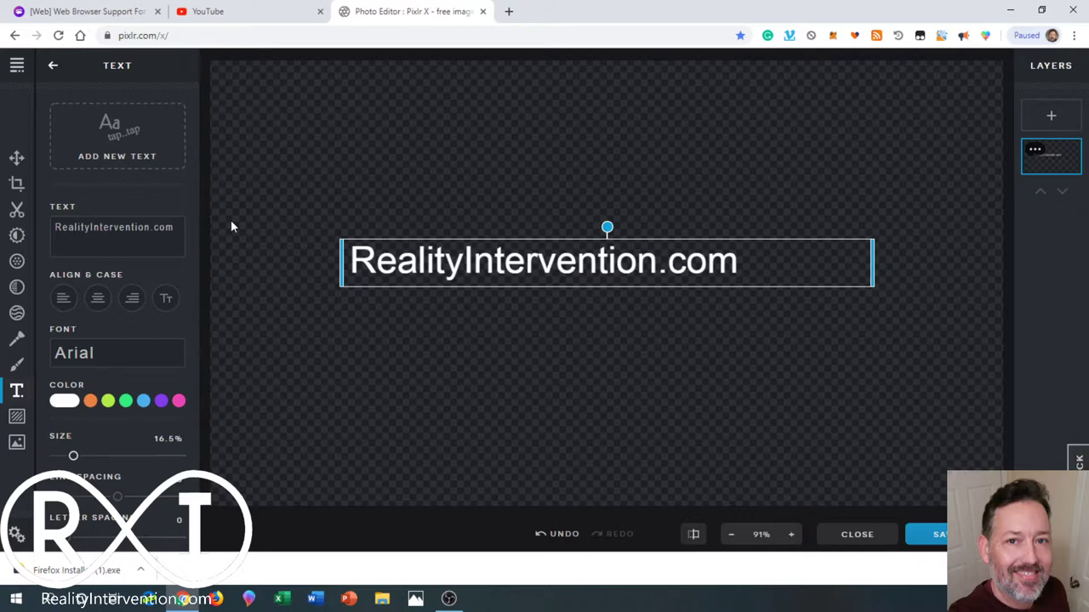
- Shrink the text to 11.5% size, narrow its box, and place it bottom-left
scroll(127, 255, down, 2)
click(131, 162)
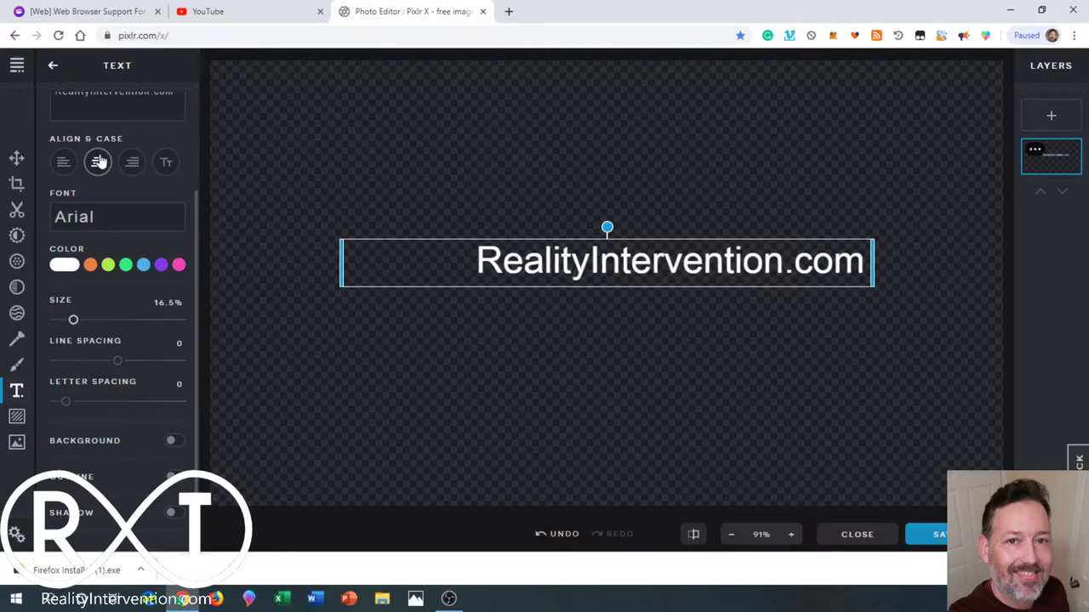
key(ctrl+z)
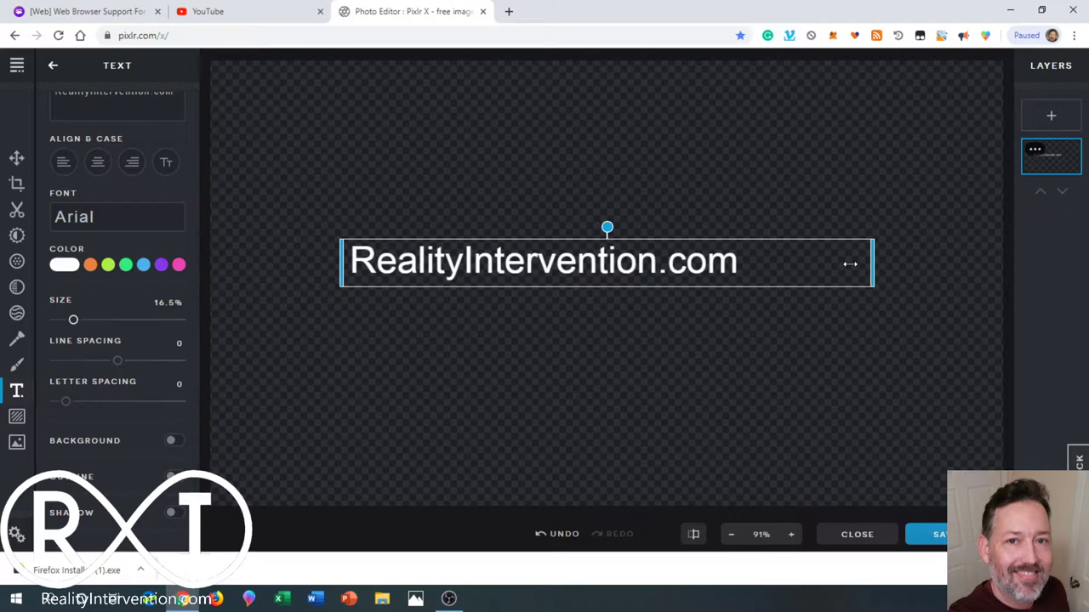
drag(850, 264, 748, 264)
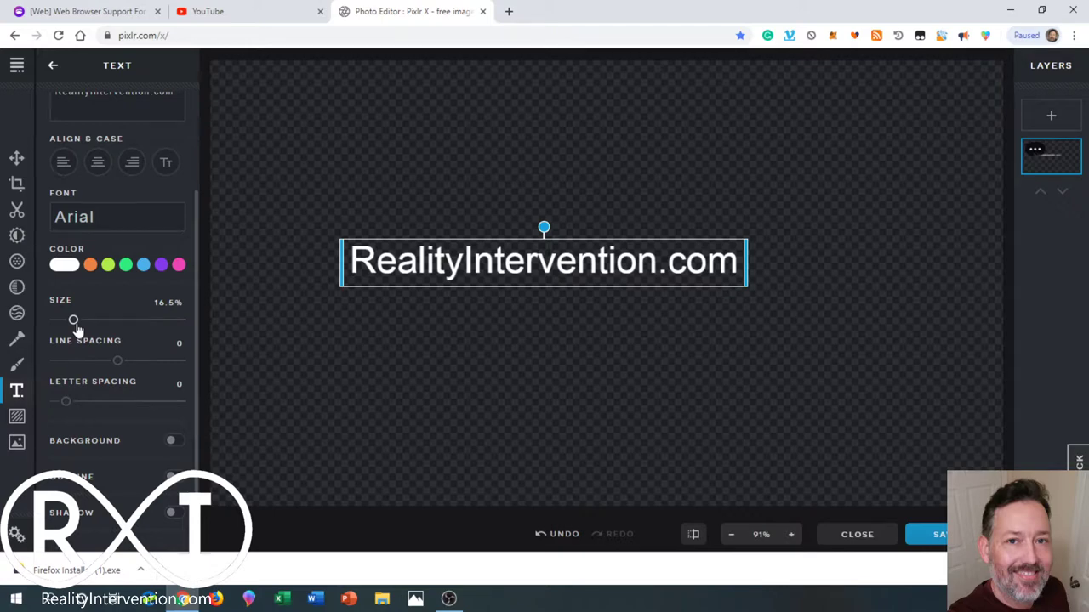
drag(74, 322, 67, 321)
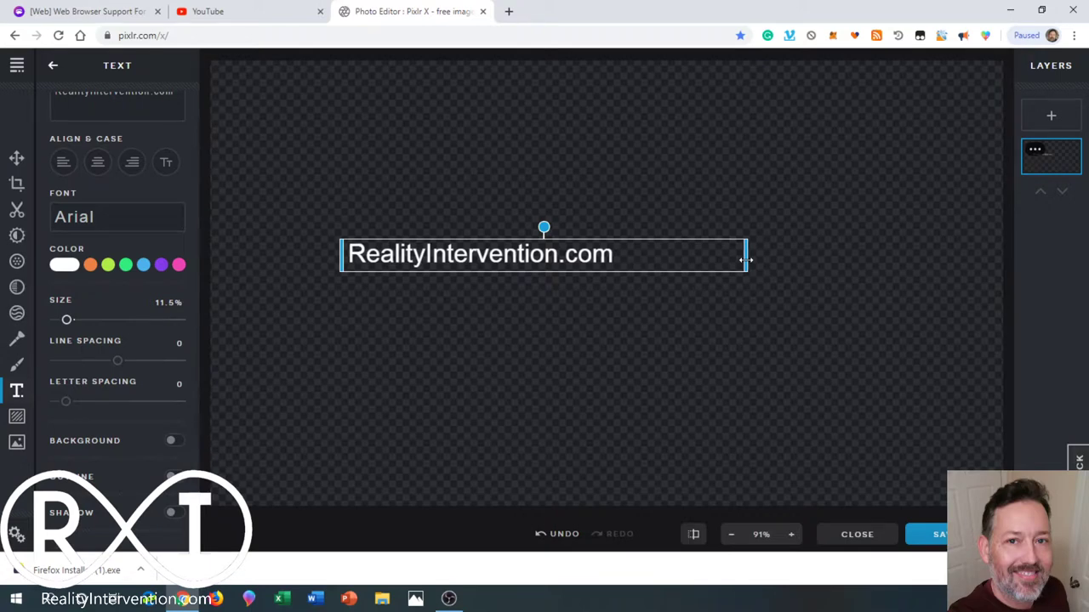
drag(746, 259, 619, 260)
drag(520, 259, 389, 493)
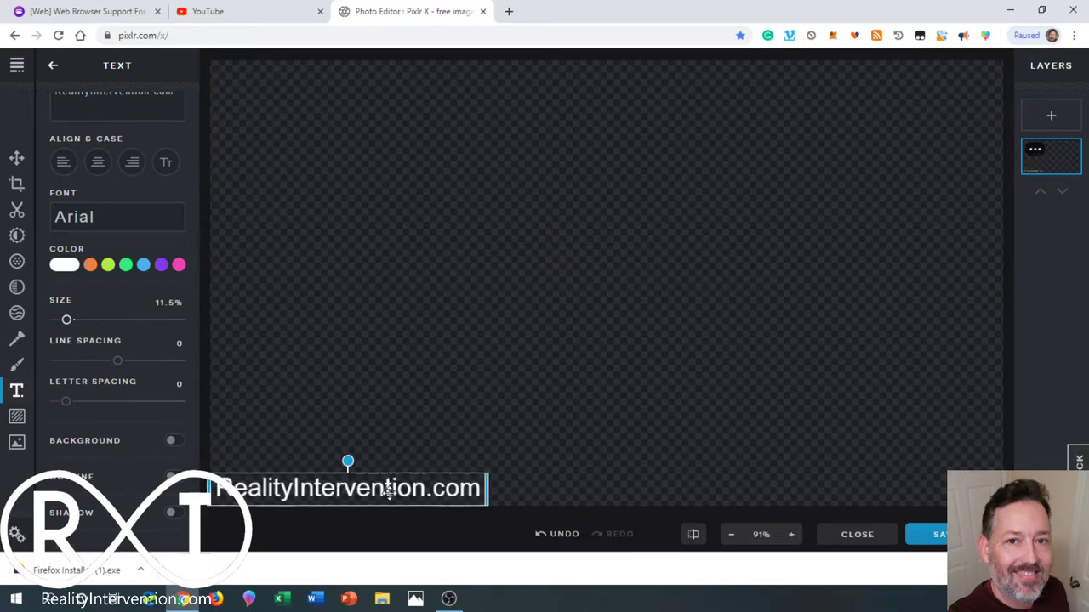
click(259, 384)
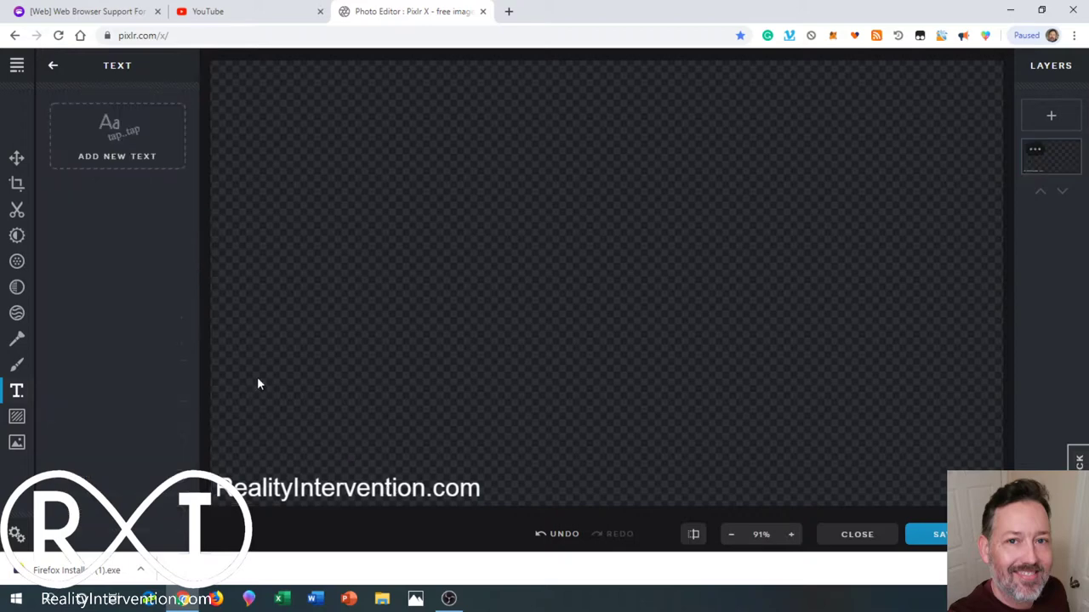
- Start adding an image to the canvas, cancelling the file Open dialog
click(16, 444)
scroll(379, 221, up, 10)
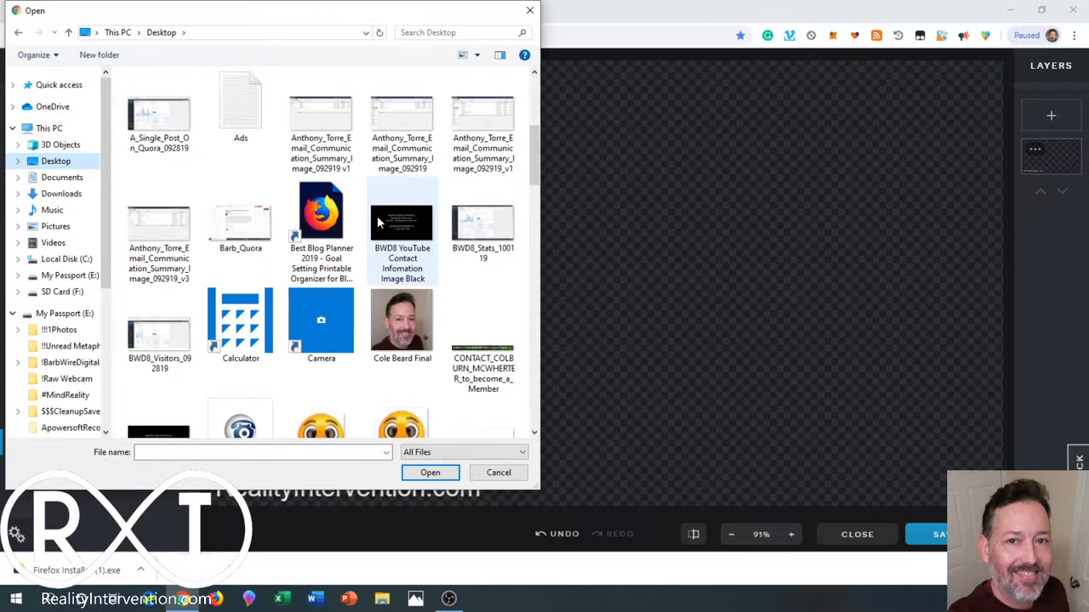
key(Escape)
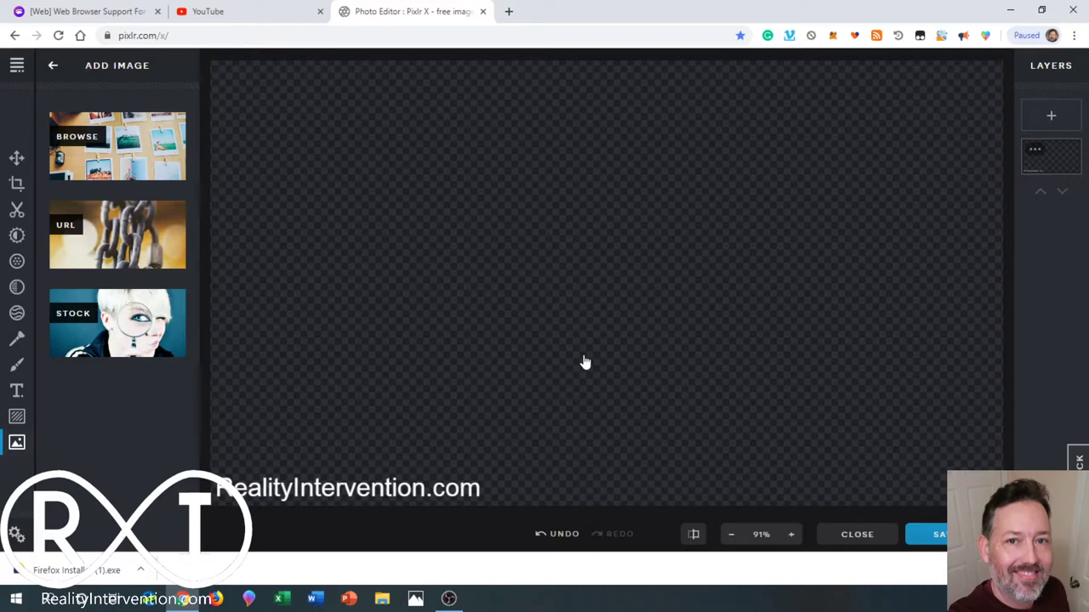
- Paste the headshot, resize it to about 80 px, and move it bottom-right
key(ctrl+v)
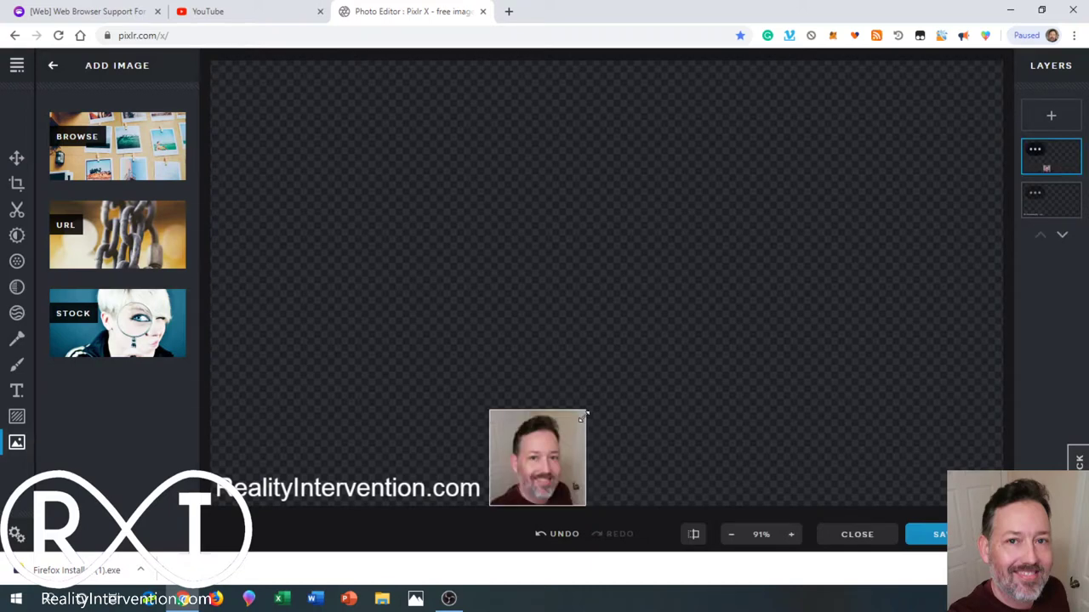
drag(583, 415, 534, 467)
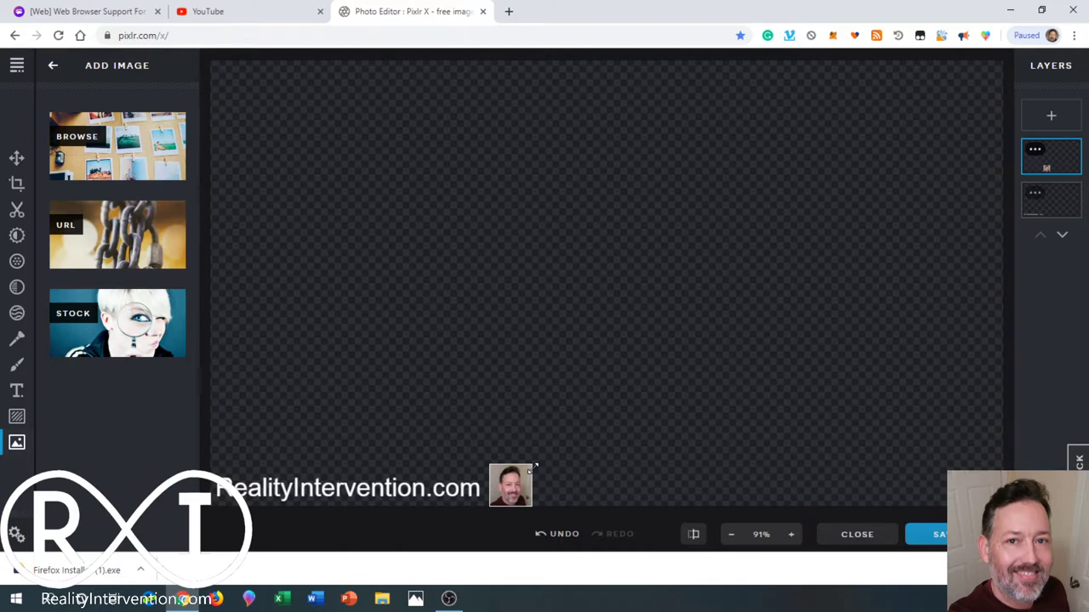
drag(534, 467, 557, 439)
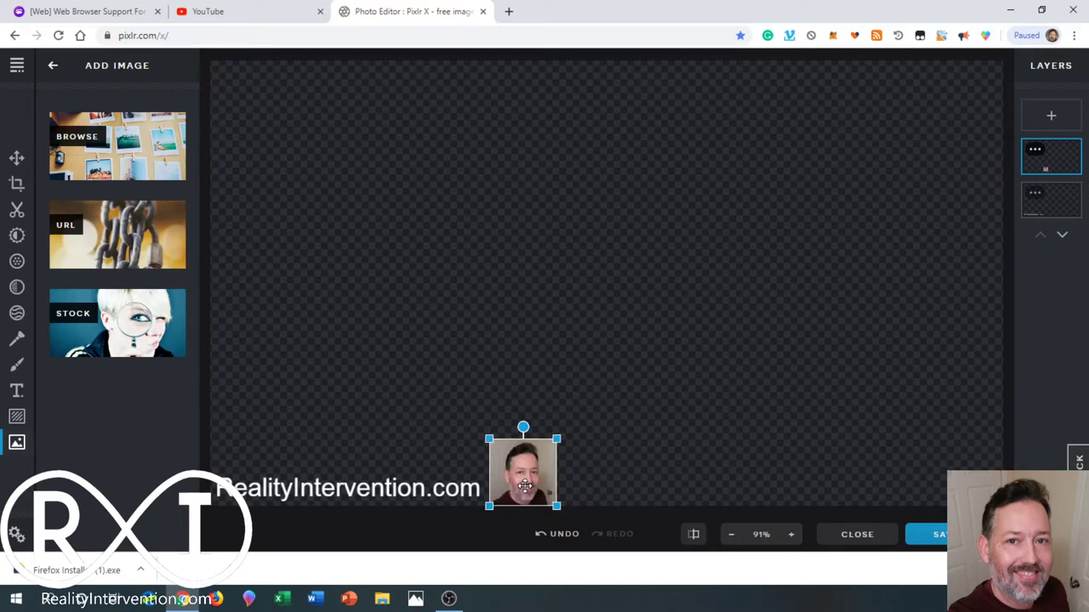
drag(525, 486, 972, 486)
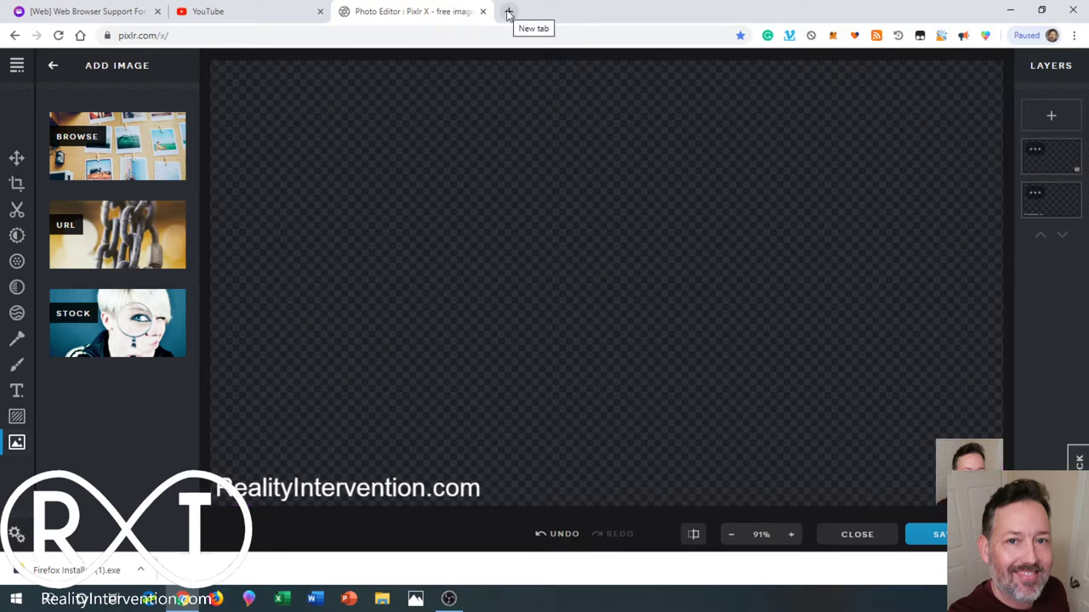
- Open realityintervention.com in a new Chrome tab via the address bar suggestion
click(509, 13)
text(realityintervention.com)
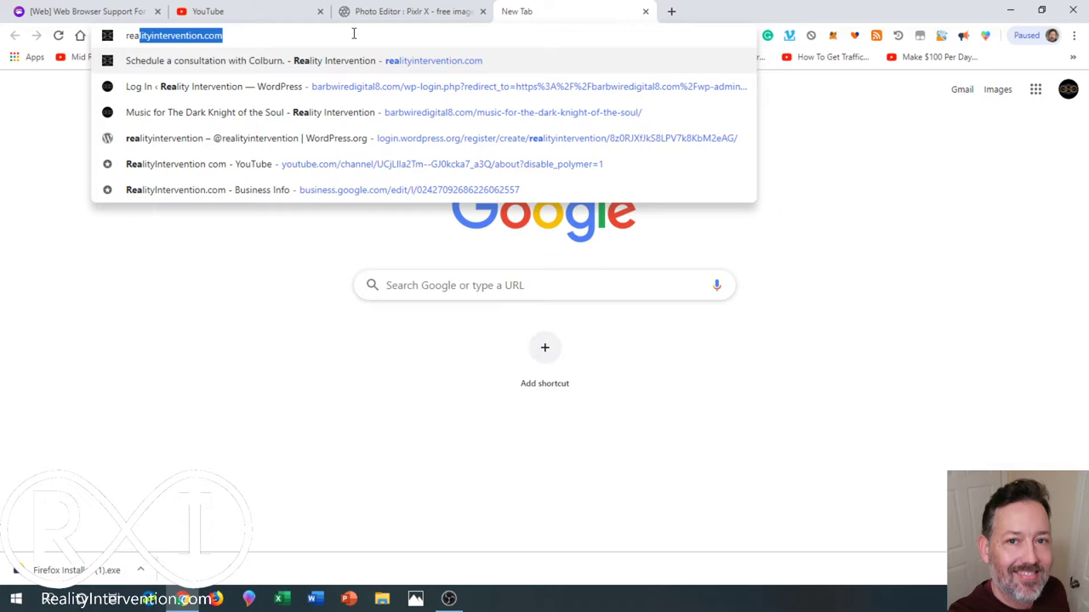
key(Return)
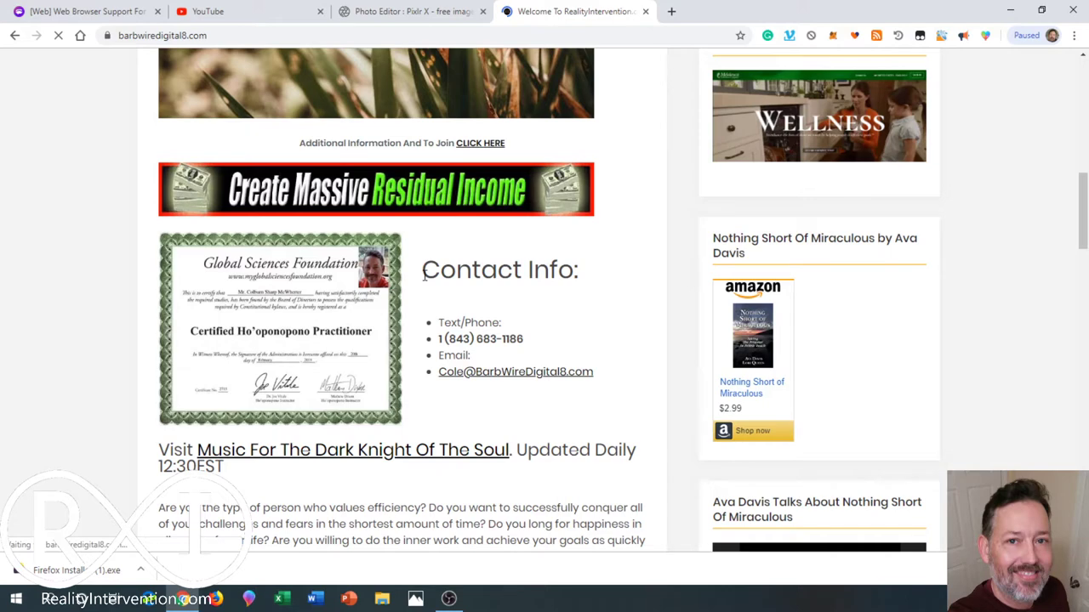
scroll(676, 322, up, 2)
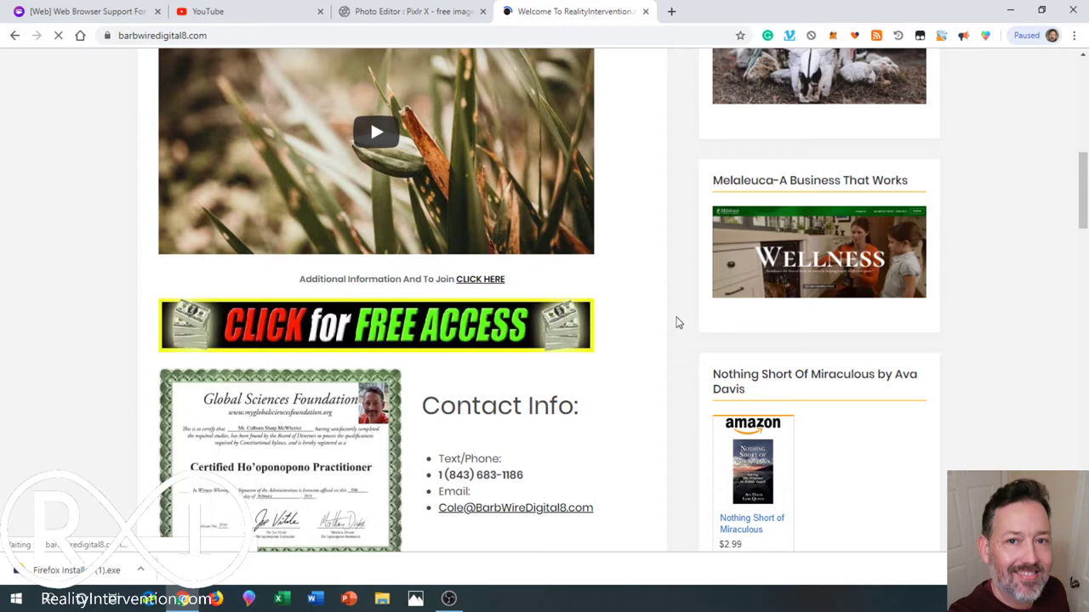
scroll(681, 289, up, 1)
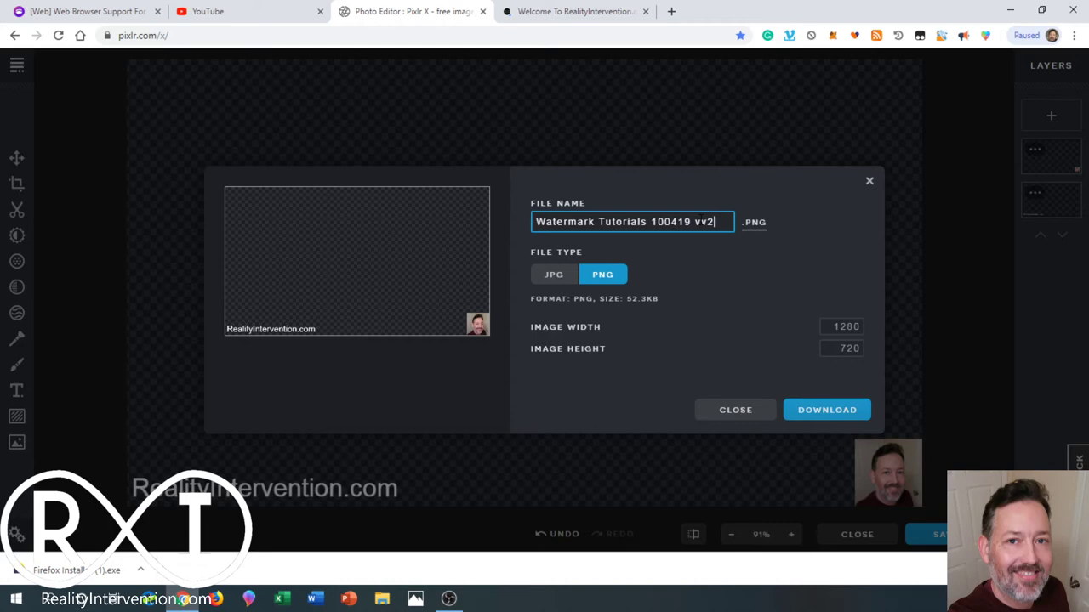
- Trim ' vv2' from the file name and download the PNG as 'Watermark Tutorials 100419'
key(BackSpace)
key(BackSpace)
key(BackSpace)
key(BackSpace)
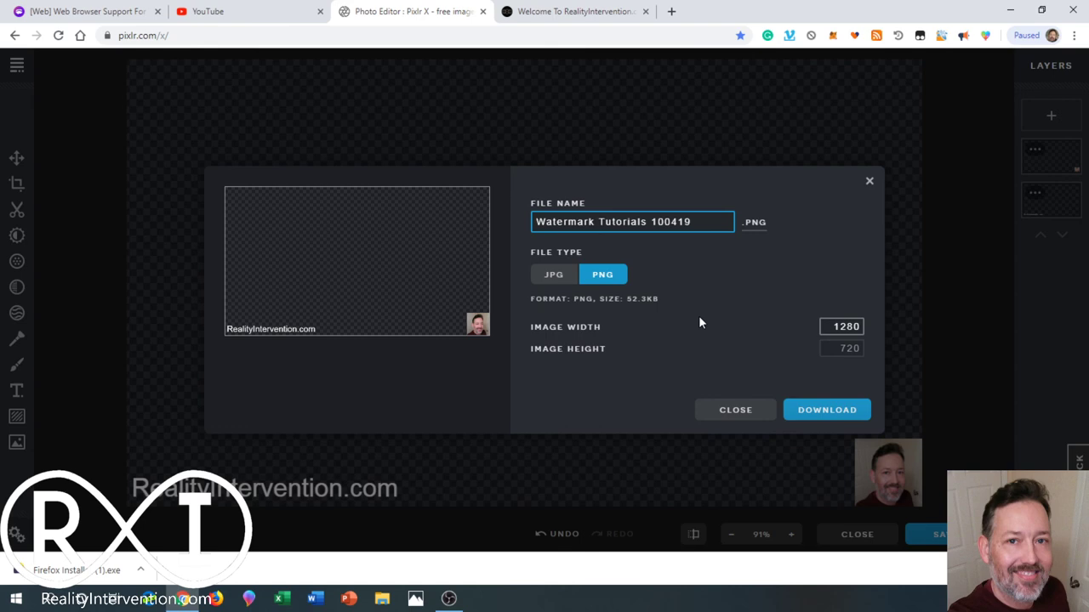
key(Return)
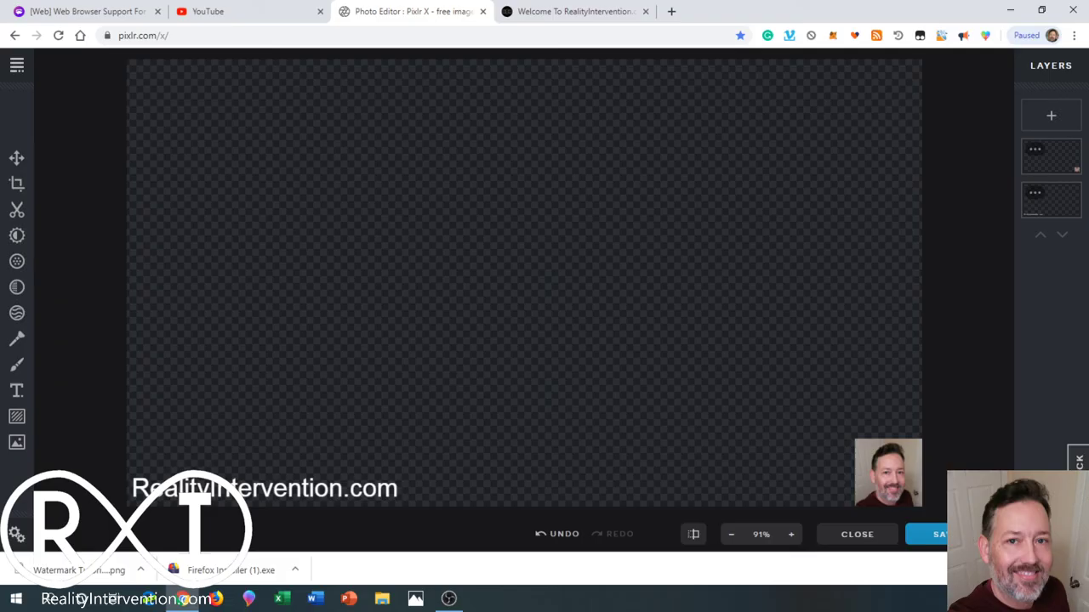